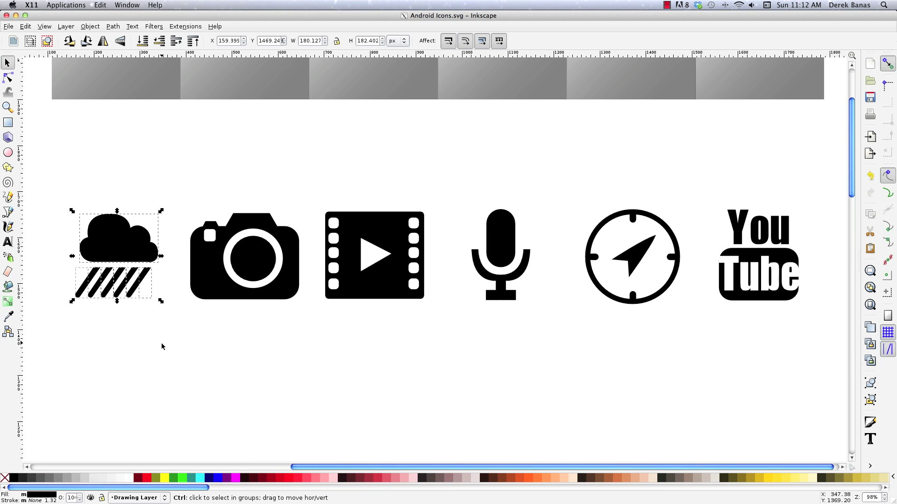
- Try selecting the cloud, camera, film strip and microphone icons in turn
{"action": "left_click", "coordinate": [162, 346]}
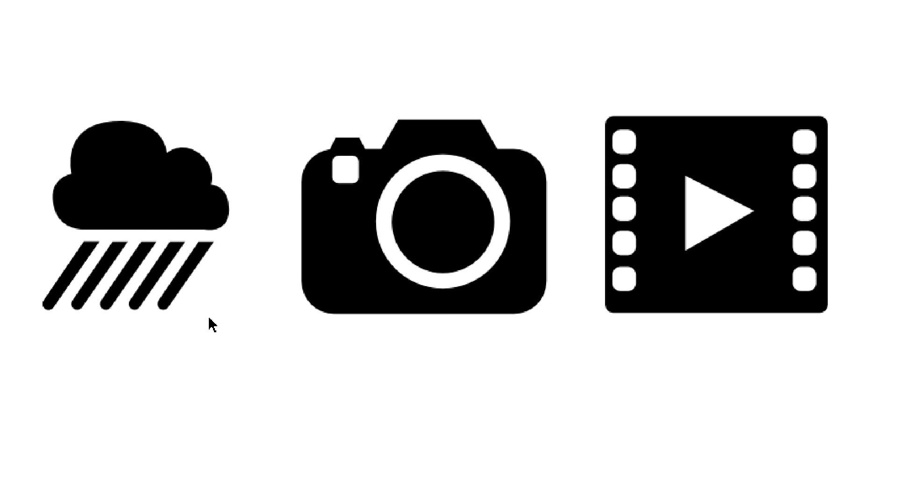
{"action": "mouse_move", "coordinate": [260, 330]}
{"action": "left_mouse_down"}
{"action": "mouse_move", "coordinate": [57, 172]}
{"action": "mouse_move", "coordinate": [26, 100]}
{"action": "left_mouse_up"}
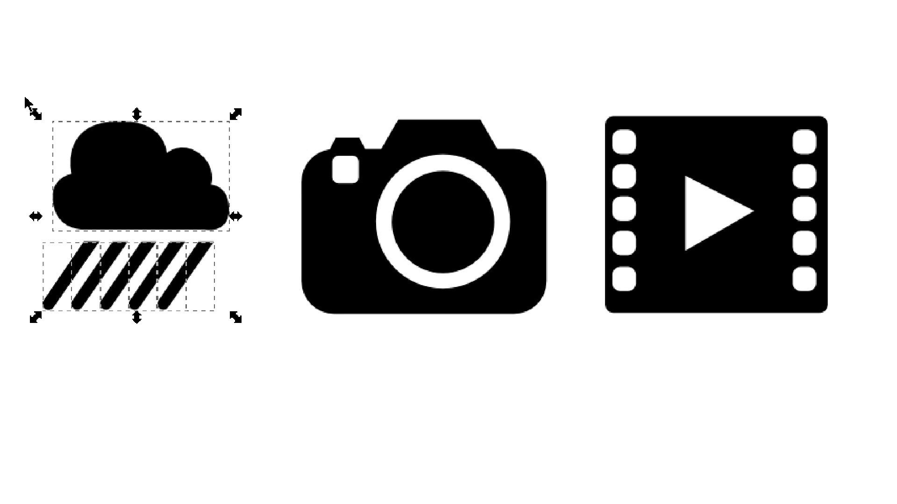
{"action": "left_click_drag", "start_coordinate": [587, 345], "coordinate": [280, 97]}
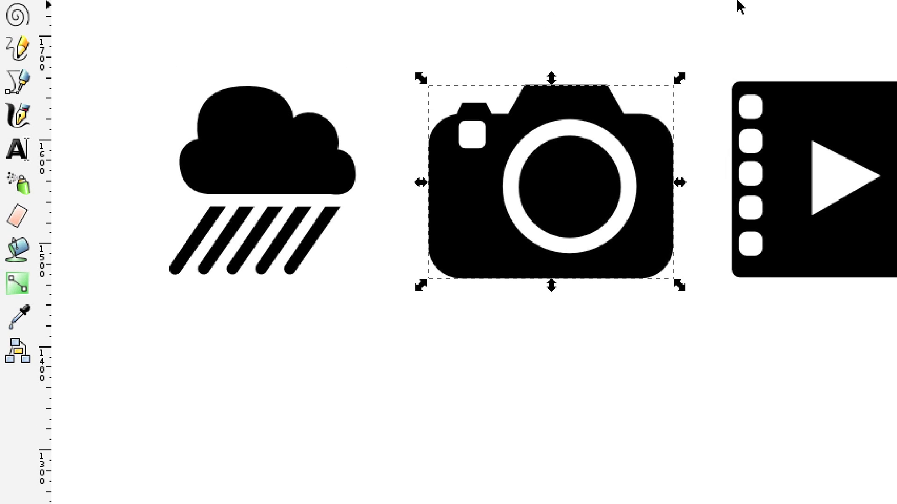
{"action": "left_click_drag", "start_coordinate": [694, 317], "coordinate": [414, 52]}
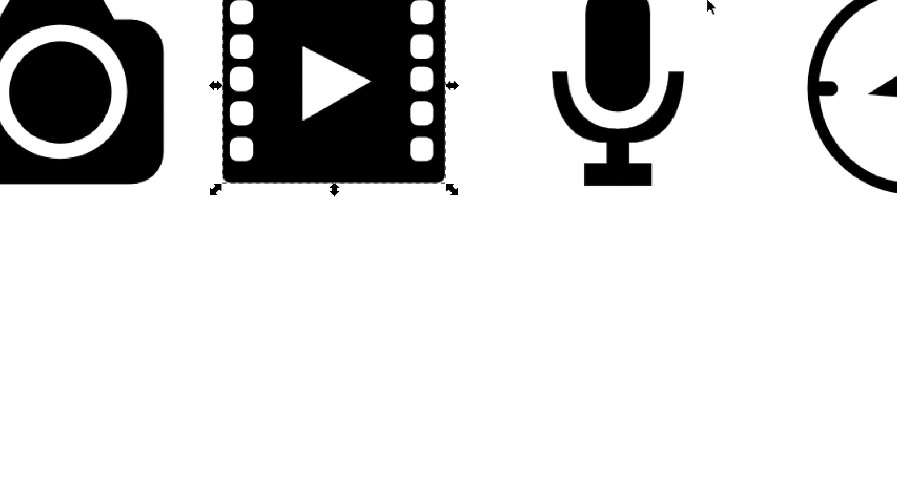
{"action": "left_click_drag", "start_coordinate": [726, 309], "coordinate": [539, 64]}
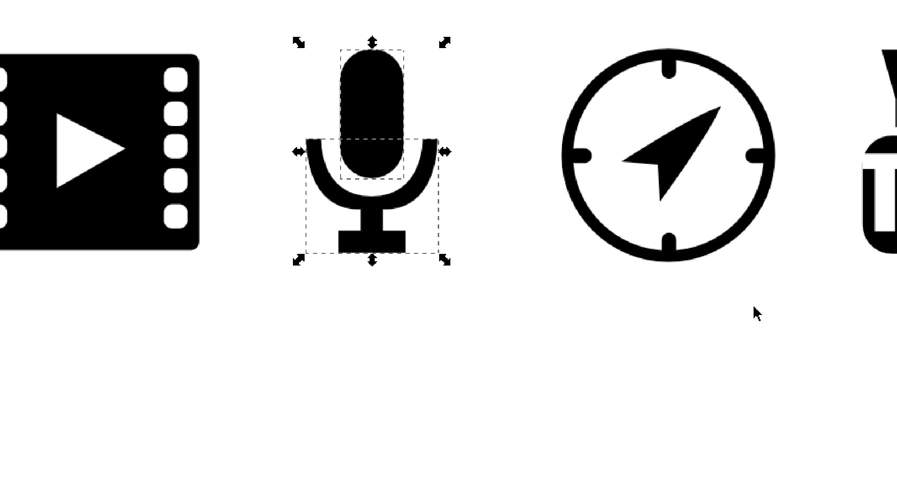
{"action": "left_click", "coordinate": [83, 241]}
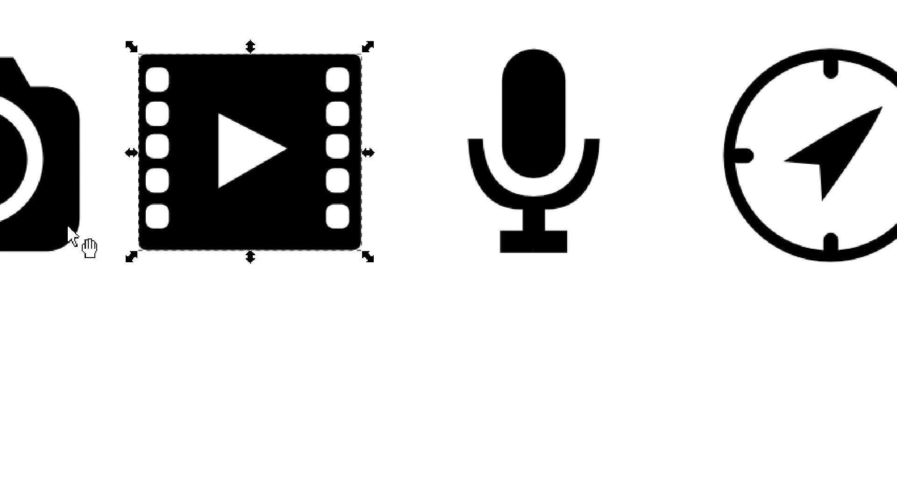
- Select the whole compass group and convert its strokes to filled paths with Stroke to Path
{"action": "left_click", "coordinate": [150, 223]}
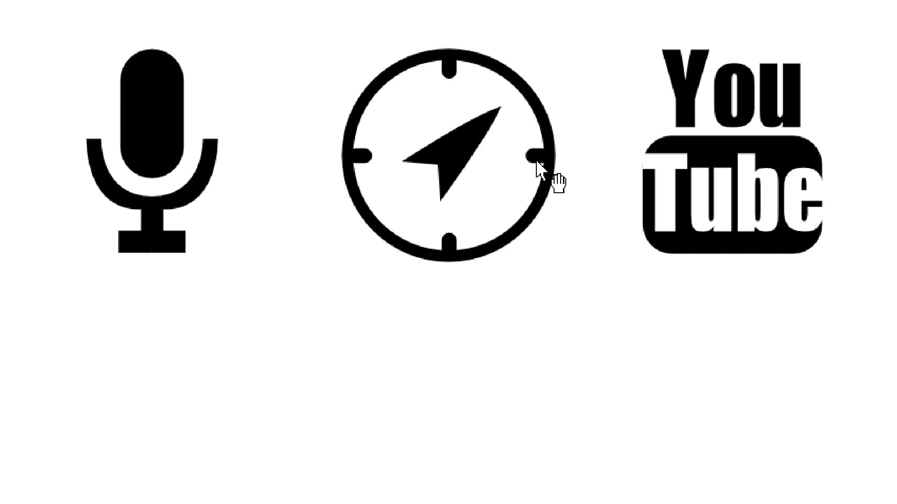
{"action": "left_click", "coordinate": [537, 157]}
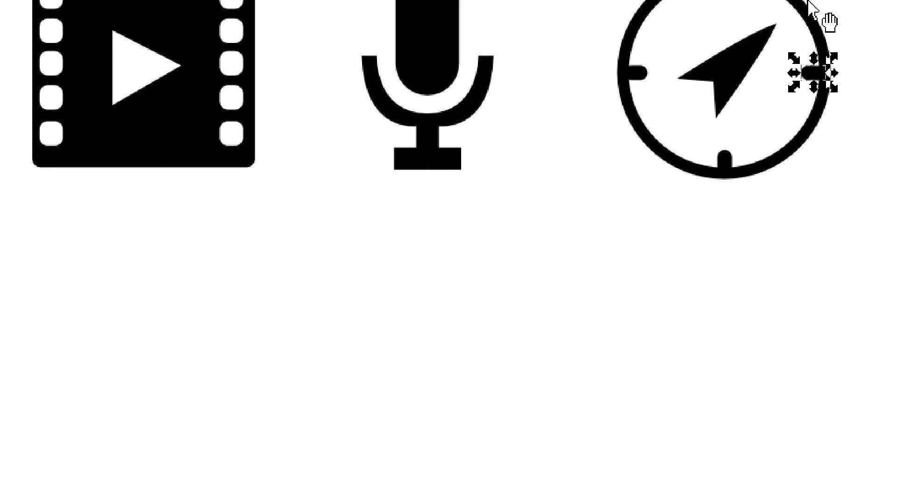
{"action": "left_click", "coordinate": [673, 60]}
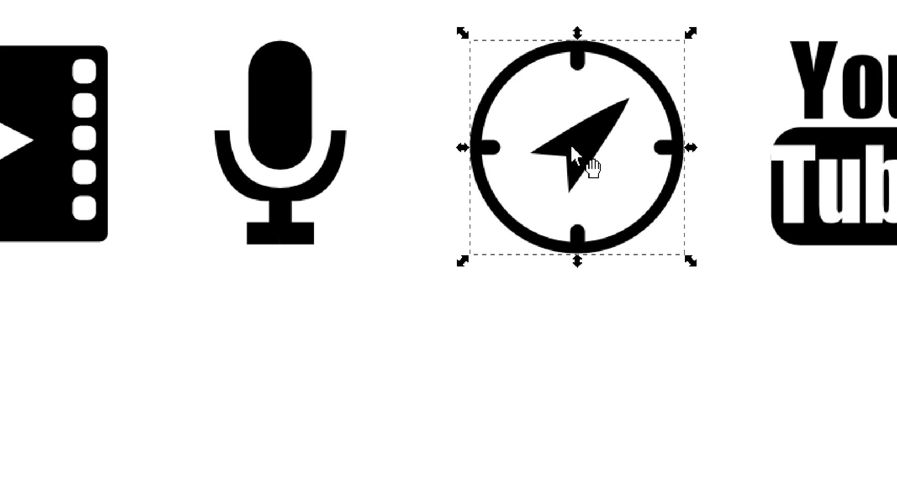
{"action": "left_click", "coordinate": [726, 152], "text": "ctrl"}
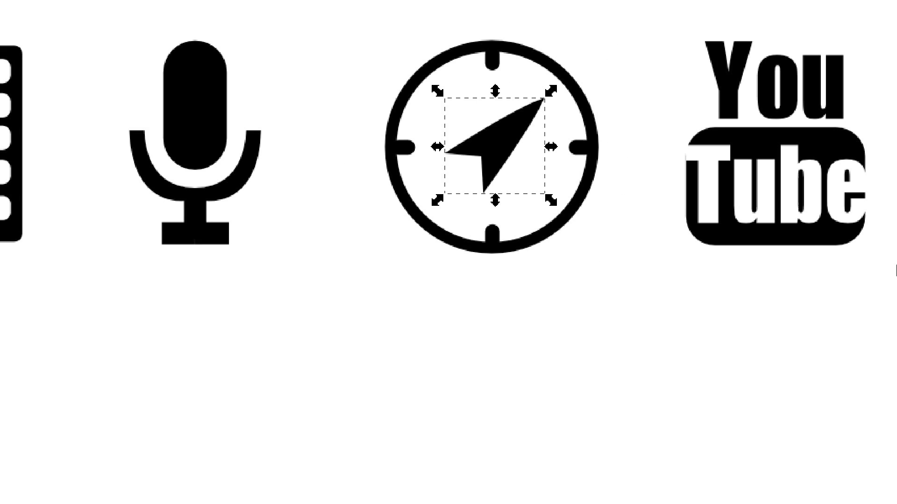
{"action": "left_click", "coordinate": [576, 204]}
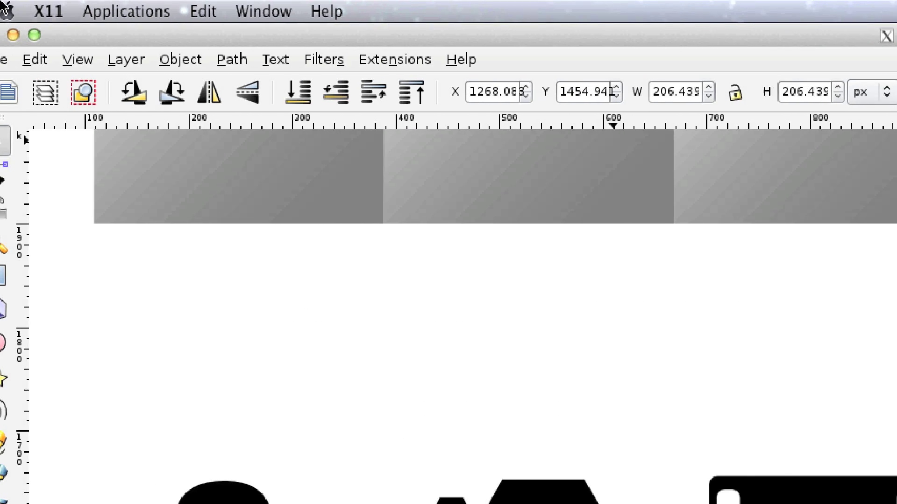
{"action": "left_click", "coordinate": [252, 60]}
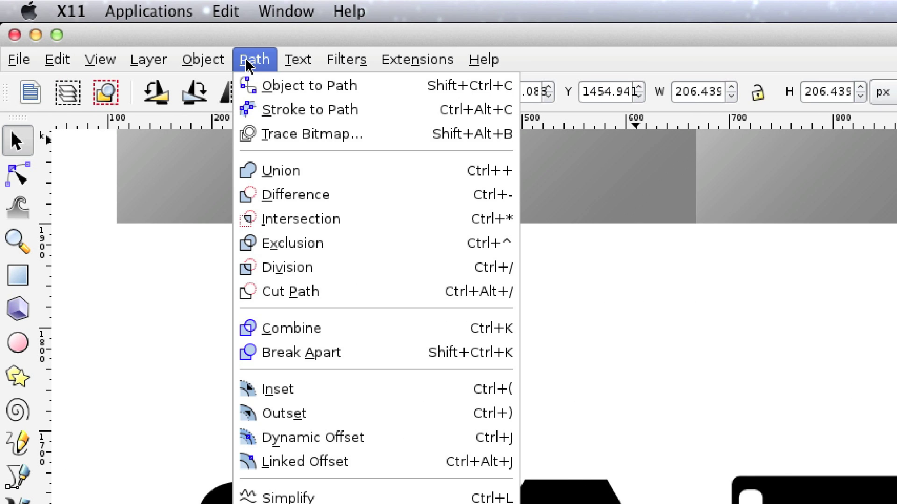
{"action": "left_click", "coordinate": [283, 110]}
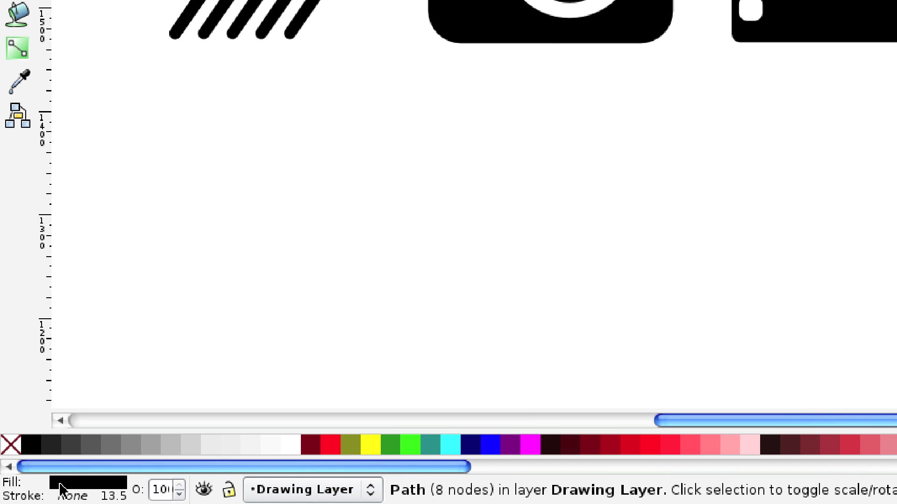
- Deselect the compass and zoom in closely on it
{"action": "key", "text": "ctrl"}
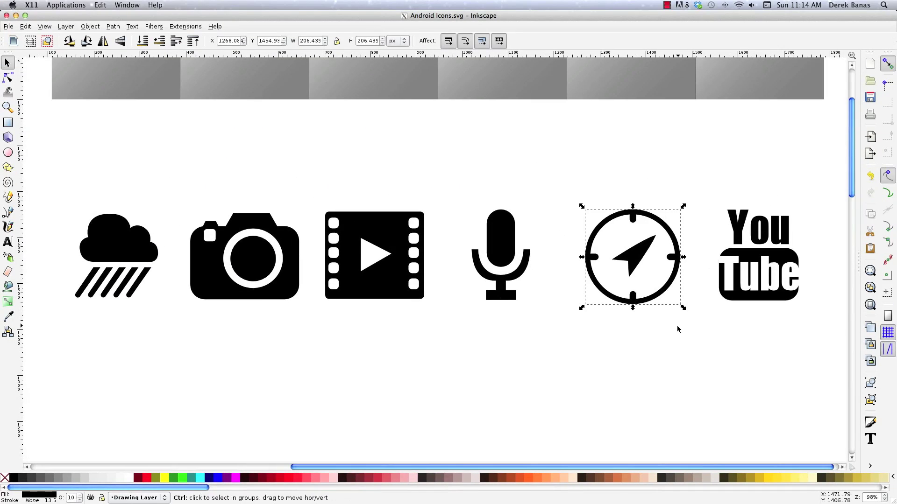
{"action": "left_click", "coordinate": [697, 299]}
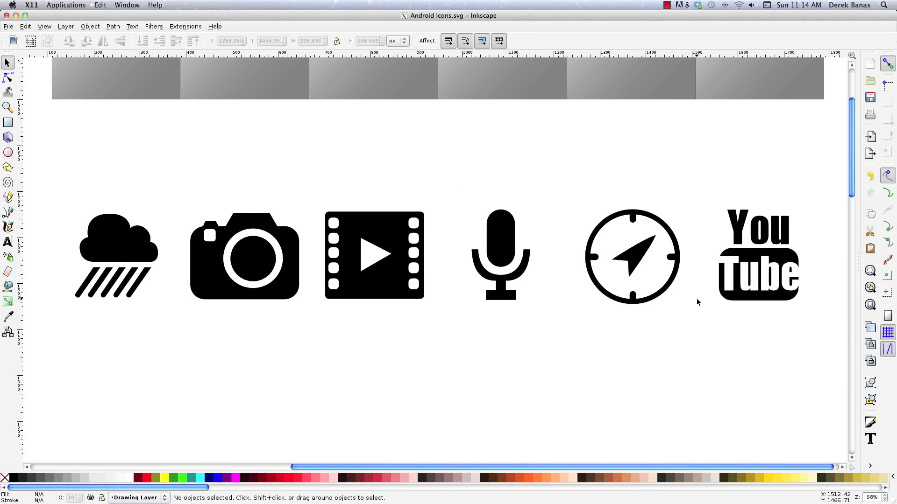
{"action": "key", "text": "z"}
{"action": "left_click_drag", "start_coordinate": [567, 196], "coordinate": [700, 321]}
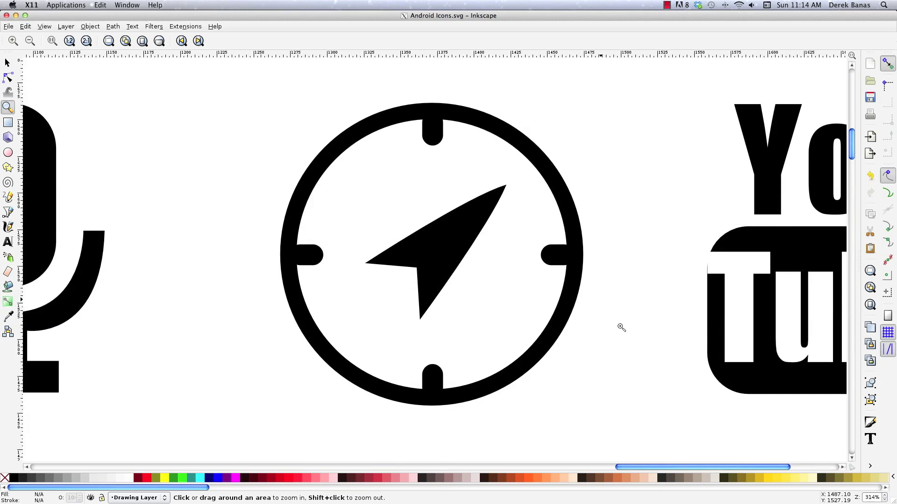
- Draw a small rounded tick rectangle inside the ring and give it the compass's black fill
{"action": "key", "text": "s"}
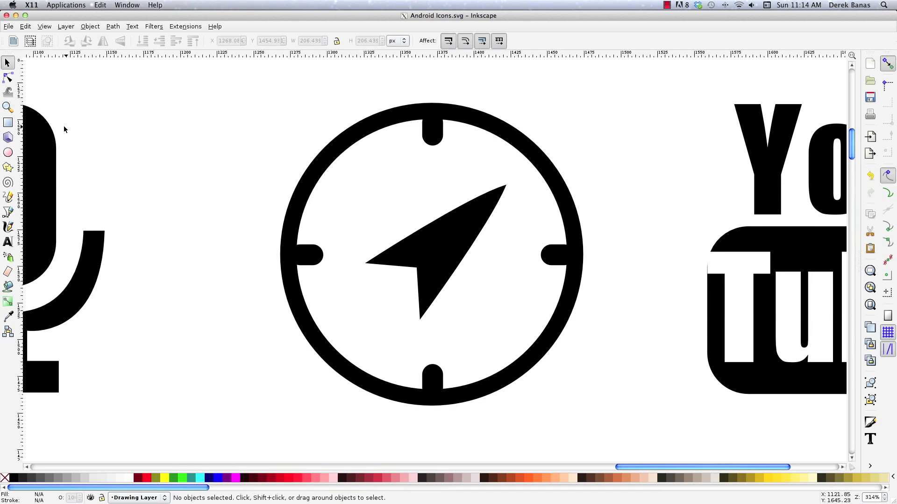
{"action": "left_click", "coordinate": [8, 122]}
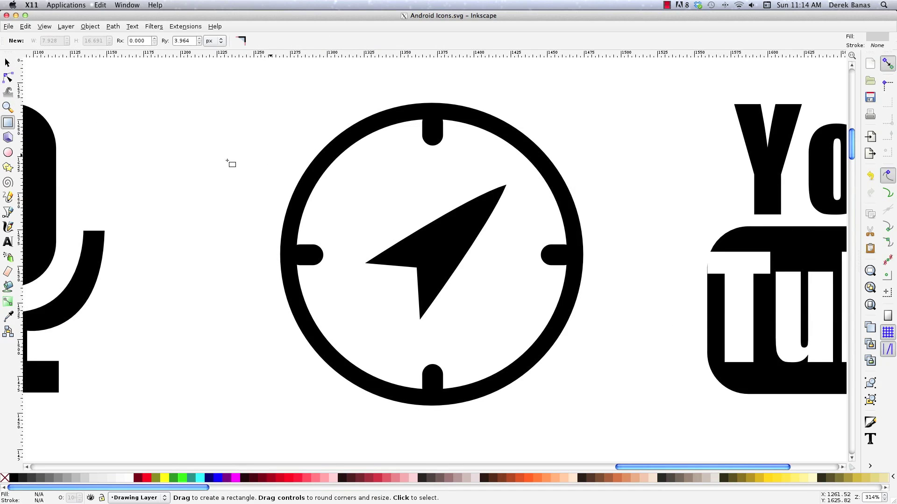
{"action": "left_click_drag", "start_coordinate": [388, 128], "coordinate": [410, 172]}
{"action": "key", "text": "d"}
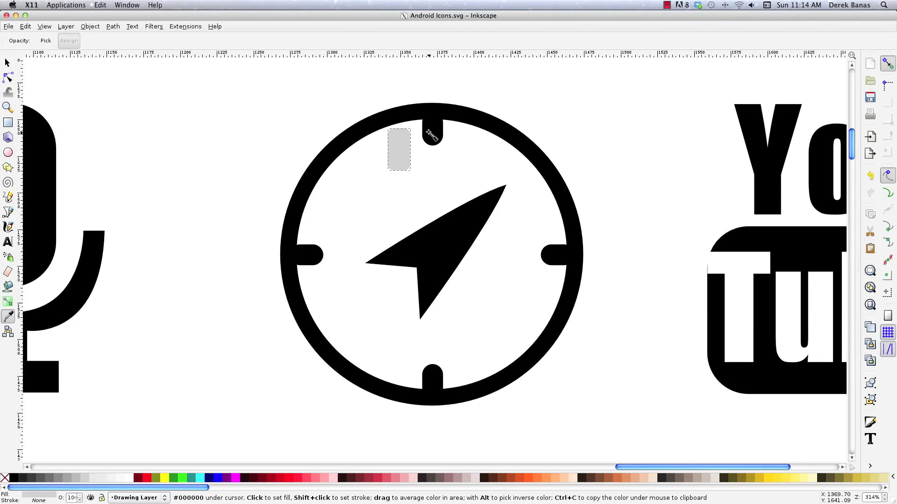
{"action": "left_click", "coordinate": [432, 136]}
- Select the four original tick marks (top, right, bottom, left) and delete them
{"action": "left_click", "coordinate": [7, 64]}
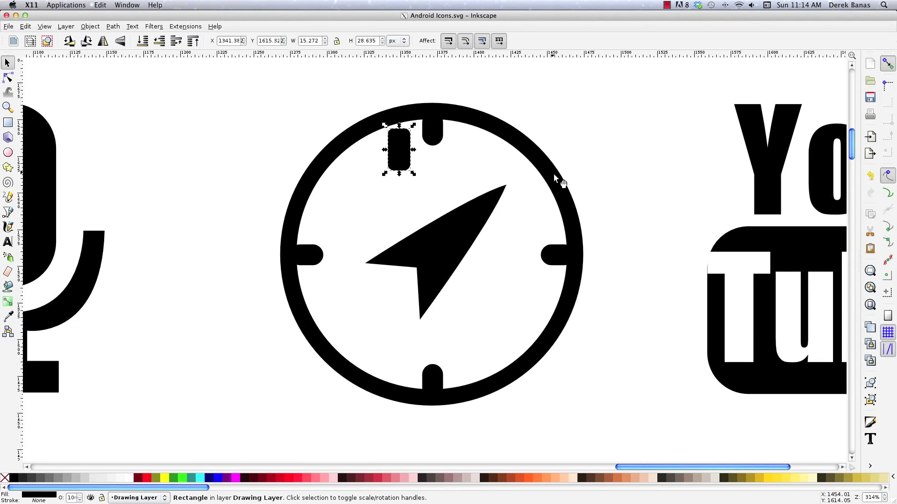
{"action": "left_click", "coordinate": [438, 139]}
{"action": "left_click", "coordinate": [555, 260], "text": "shift"}
{"action": "left_click", "coordinate": [439, 377], "text": "shift"}
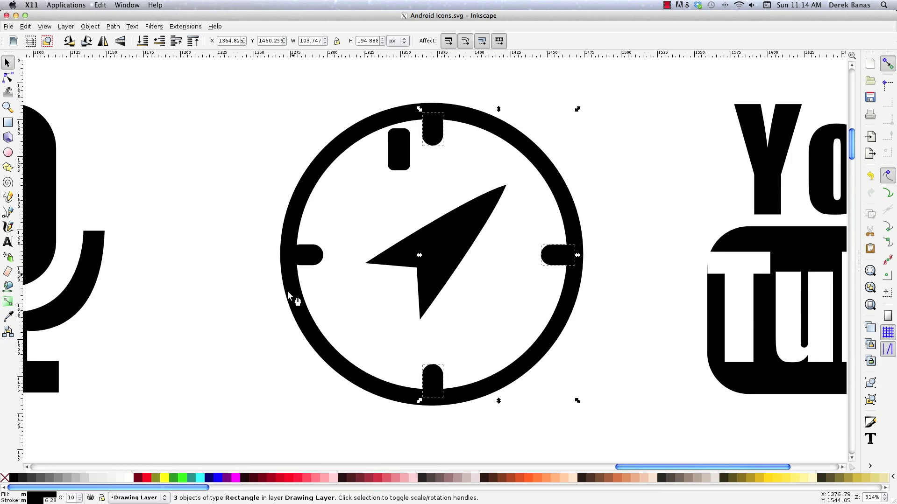
{"action": "left_click", "coordinate": [318, 259], "text": "shift"}
{"action": "key", "text": "Delete"}
- Move the new tick onto the top of the compass ring
{"action": "left_click_drag", "start_coordinate": [410, 153], "coordinate": [441, 133]}
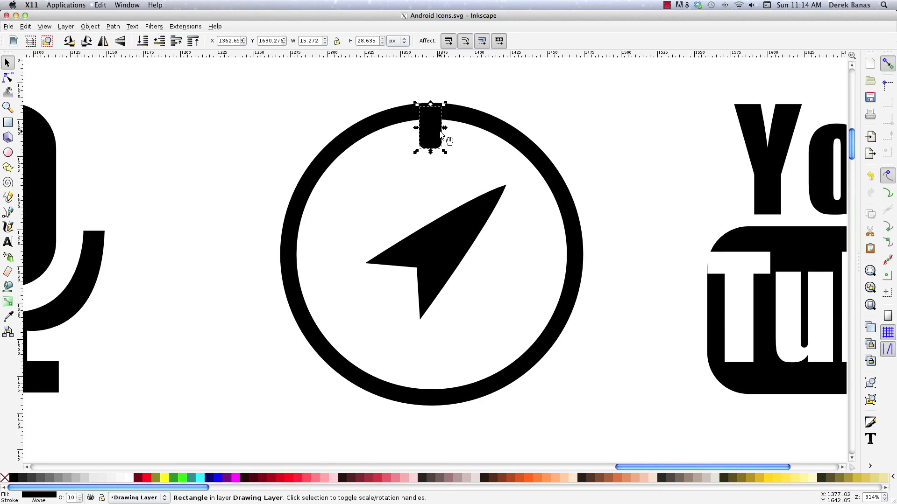
{"action": "key", "text": "ctrl"}
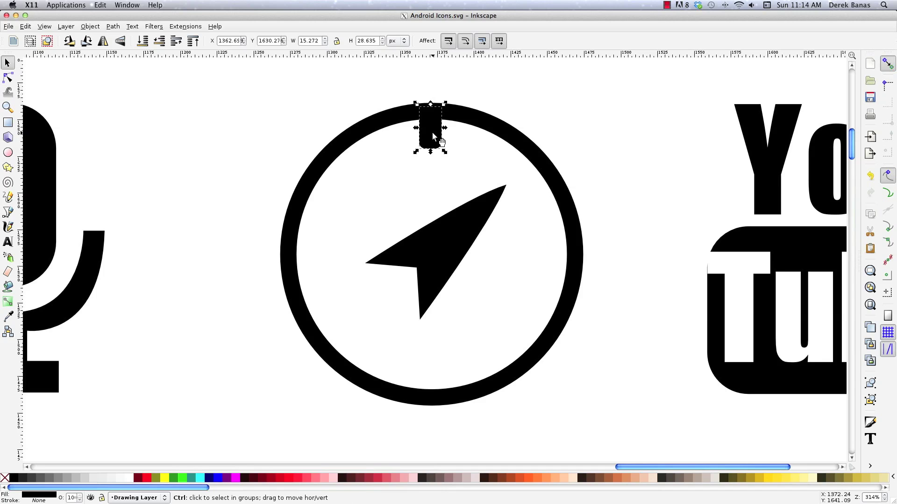
{"action": "key", "text": "alt"}
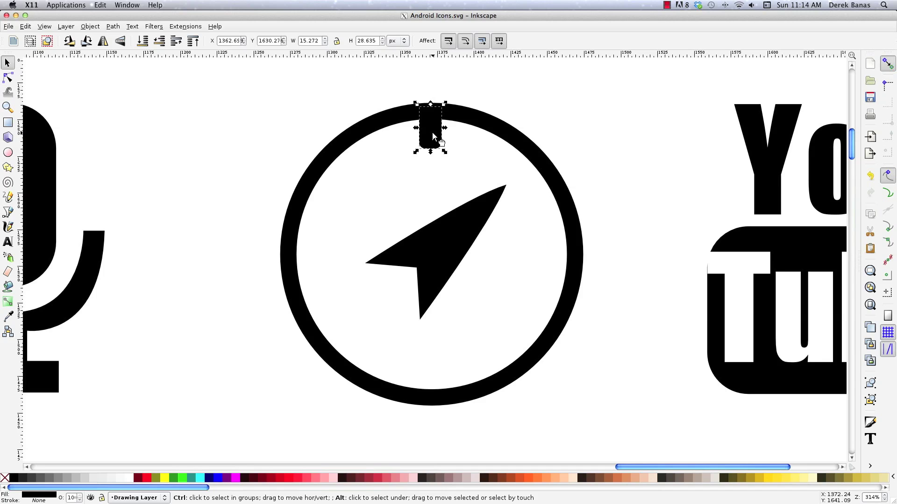
{"action": "left_click", "coordinate": [433, 135], "text": "ctrl+alt"}
- Duplicate the tick to the bottom, and rotate a copy 90° onto the right edge
{"action": "key", "text": "ctrl+d"}
{"action": "left_click_drag", "start_coordinate": [433, 136], "coordinate": [575, 255]}
{"action": "key", "text": "space"}
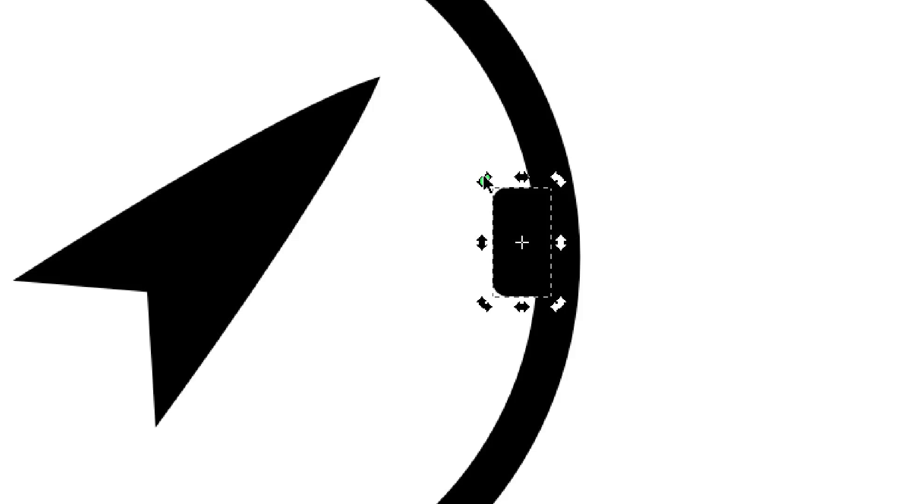
{"action": "left_click_drag", "start_coordinate": [485, 182], "coordinate": [421, 277]}
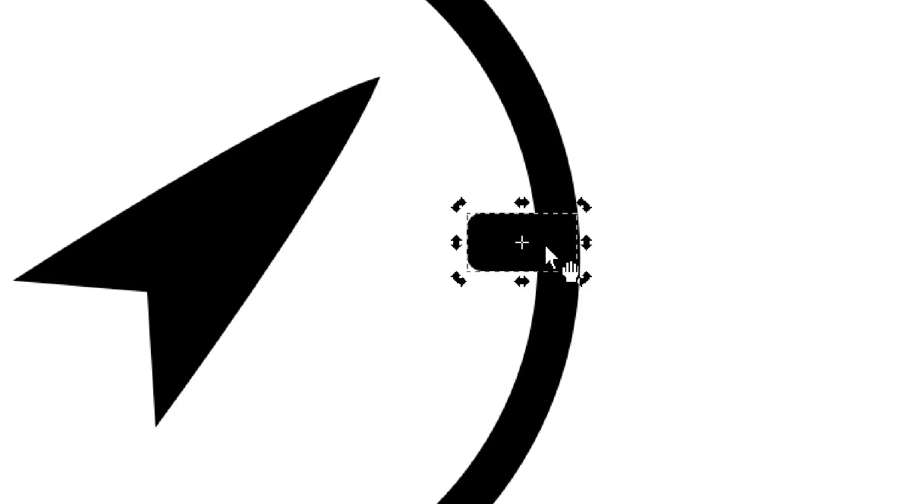
{"action": "left_click_drag", "start_coordinate": [567, 262], "coordinate": [553, 254]}
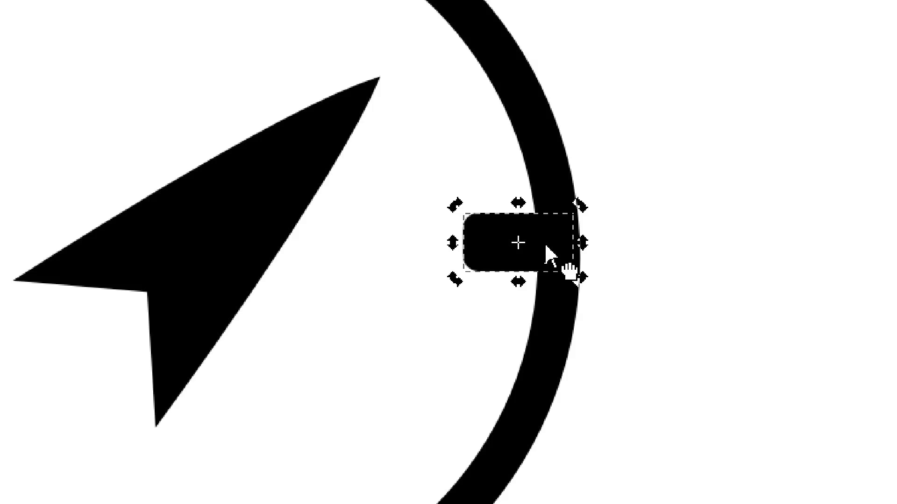
- Duplicate the horizontal tick to the left edge and select all six compass pieces
{"action": "key", "text": "ctrl+d"}
{"action": "left_click_drag", "start_coordinate": [550, 253], "coordinate": [49, 258]}
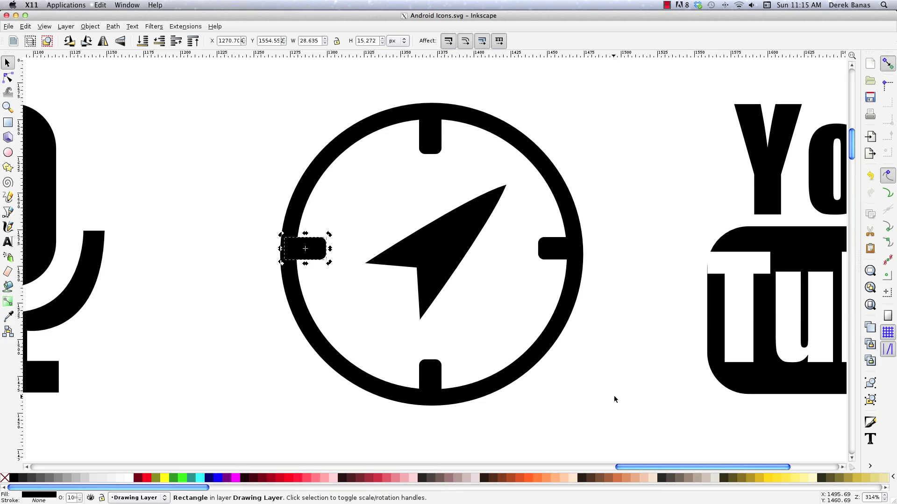
{"action": "left_click_drag", "start_coordinate": [614, 409], "coordinate": [222, 85]}
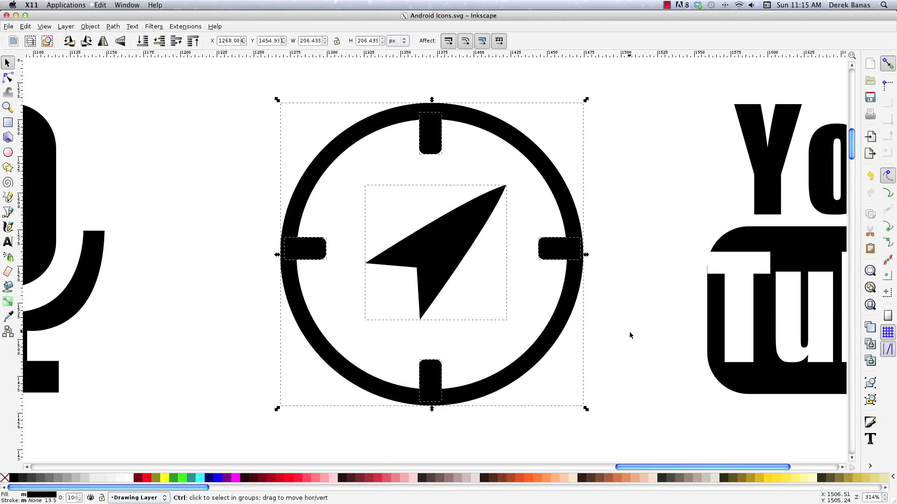
- Group the six compass pieces into one object with Ctrl+G
{"action": "key", "text": "ctrl+g"}
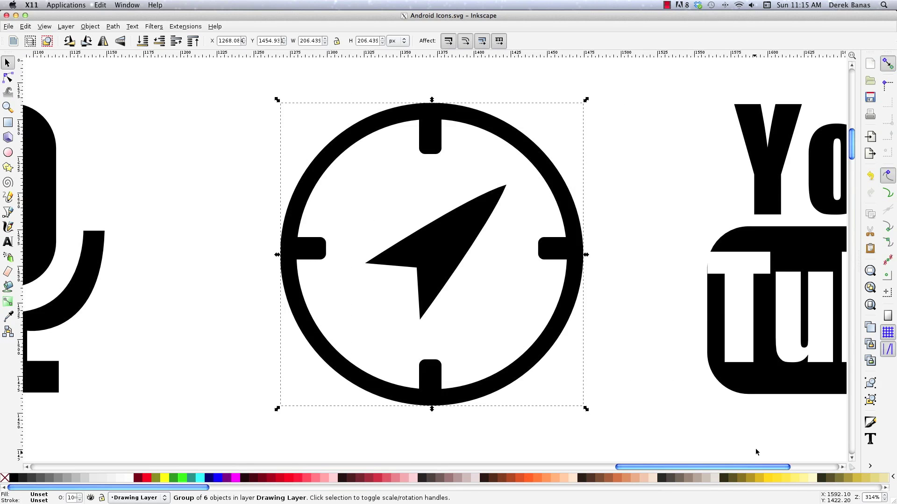
{"action": "left_click_drag", "start_coordinate": [751, 467], "coordinate": [799, 466]}
{"action": "left_click_drag", "start_coordinate": [780, 429], "coordinate": [464, 97]}
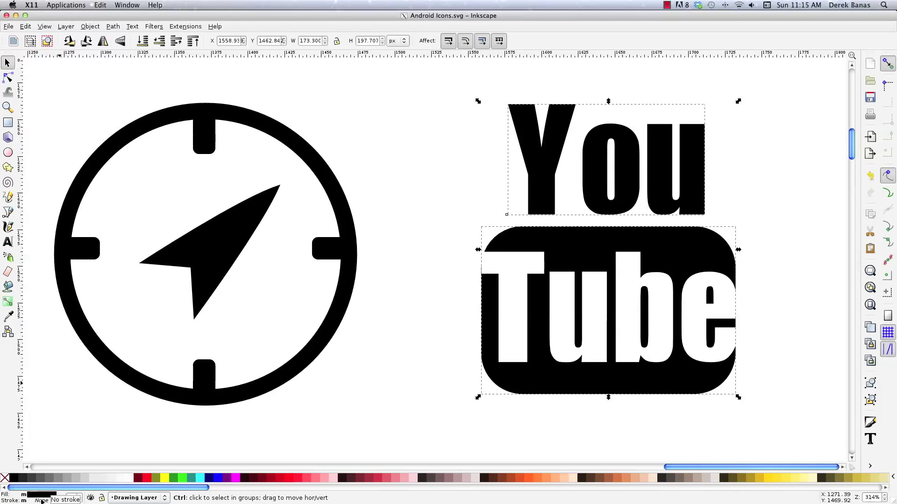
- Select the rain-cloud group and fill it with 50% gray
{"action": "key", "text": "g"}
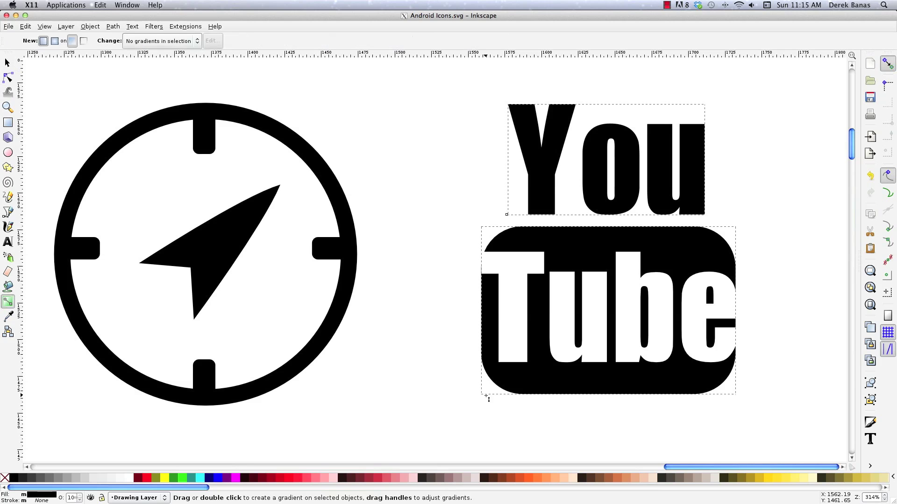
{"action": "left_click", "coordinate": [375, 423]}
{"action": "left_click_drag", "start_coordinate": [751, 466], "coordinate": [355, 447]}
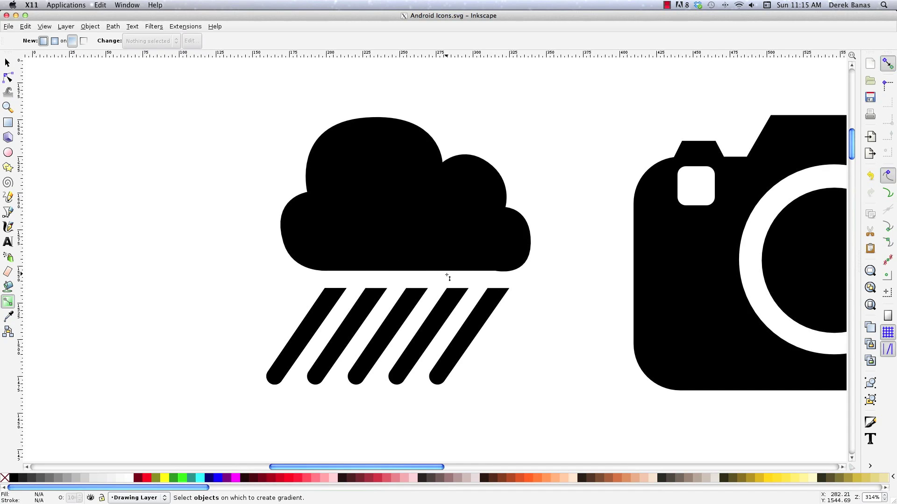
{"action": "key", "text": "s"}
{"action": "left_click", "coordinate": [462, 358]}
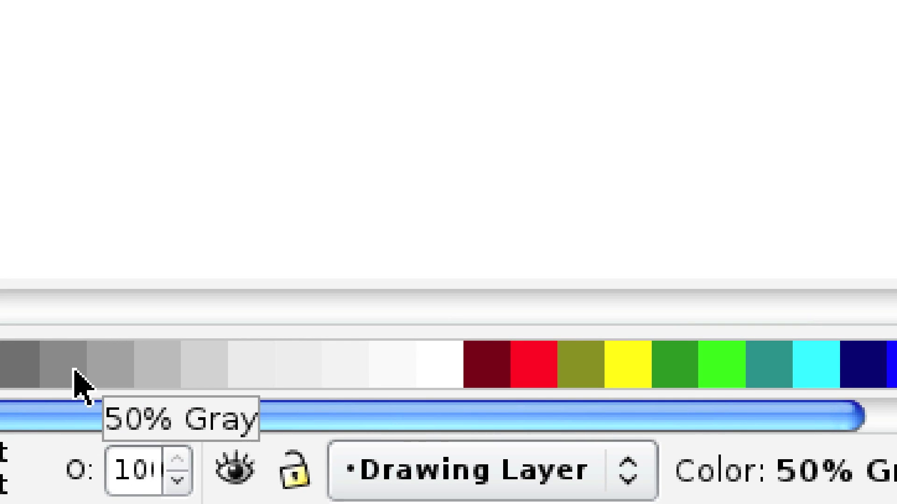
{"action": "left_click", "coordinate": [72, 477]}
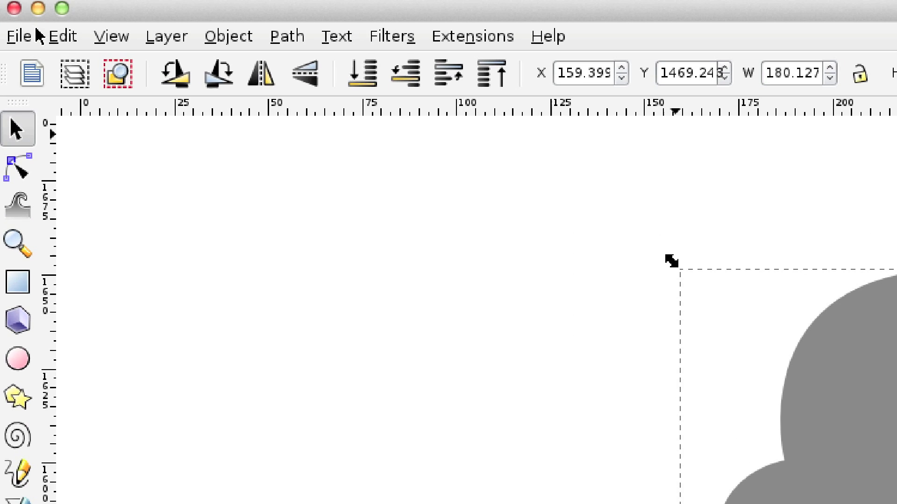
- Paste the cloud in place, nudge it up-left, and fill the copy 80% gray
{"action": "left_click", "coordinate": [41, 30]}
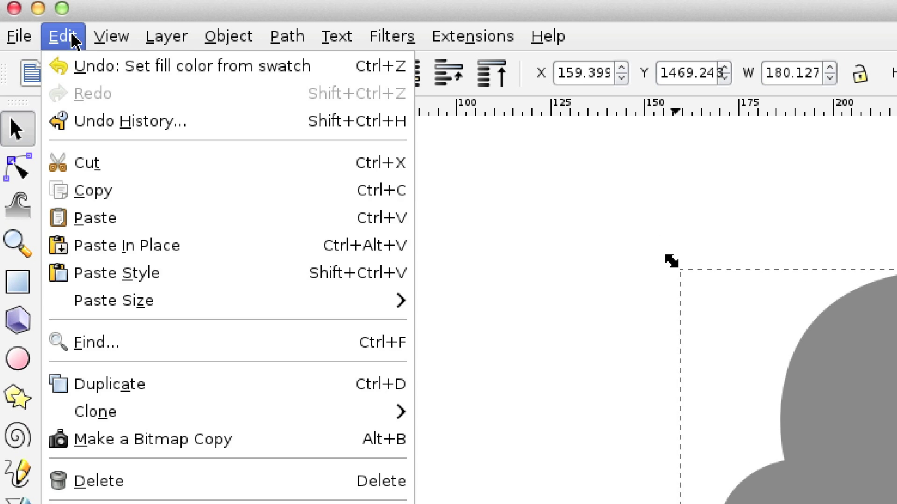
{"action": "left_click", "coordinate": [369, 257]}
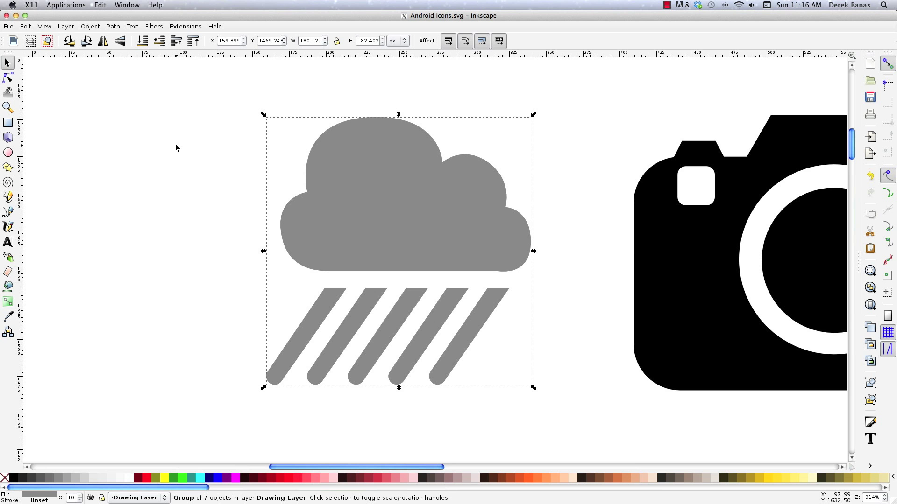
{"action": "key", "text": "Up"}
{"action": "key", "text": "Up"}
{"action": "key", "text": "Up"}
{"action": "key", "text": "Left"}
{"action": "key", "text": "Left"}
{"action": "key", "text": "Left"}
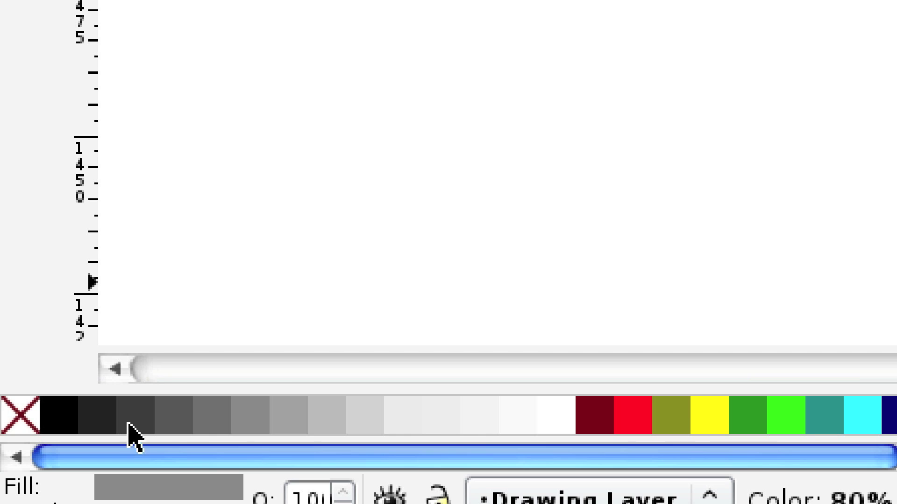
{"action": "left_click", "coordinate": [133, 435]}
{"action": "left_click", "coordinate": [559, 323]}
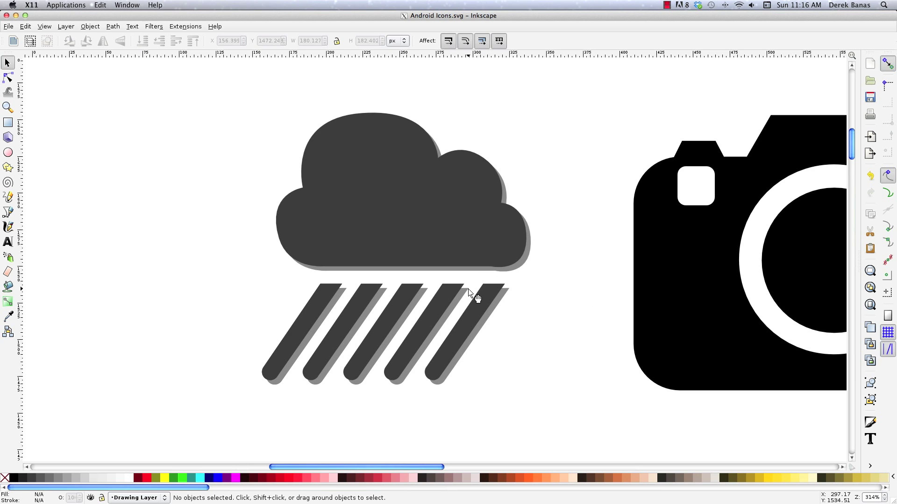
{"action": "left_click_drag", "start_coordinate": [428, 468], "coordinate": [512, 464]}
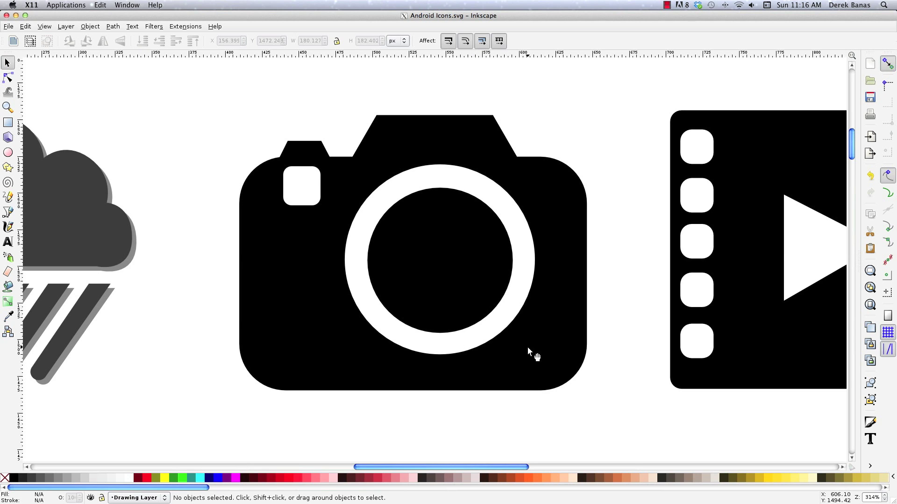
{"action": "left_click_drag", "start_coordinate": [394, 463], "coordinate": [308, 462]}
{"action": "left_click", "coordinate": [363, 199]}
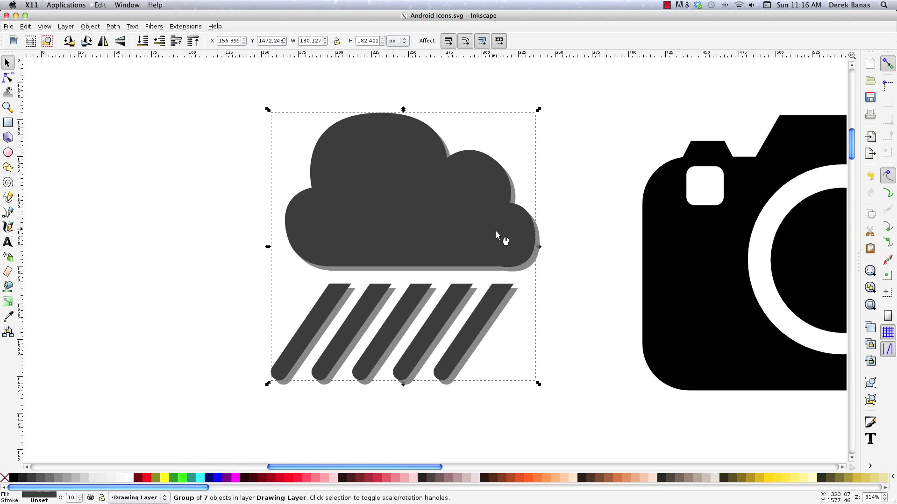
{"action": "left_click", "coordinate": [91, 27]}
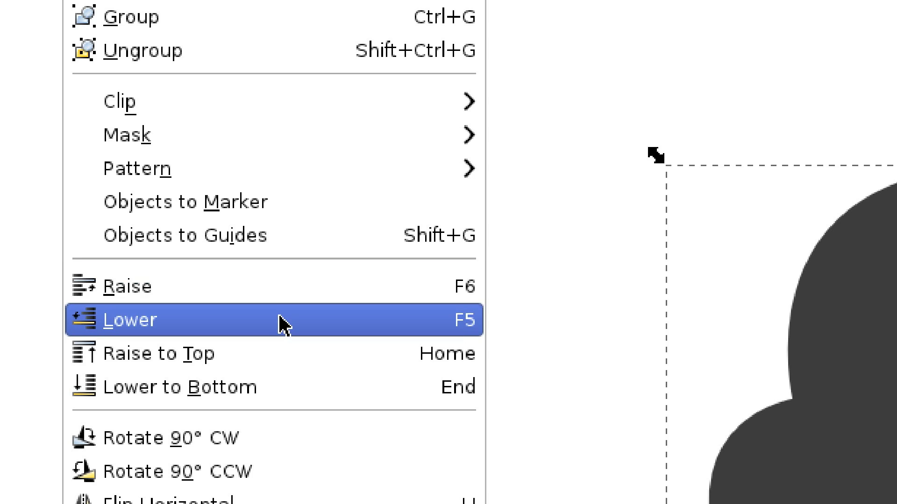
{"action": "left_click", "coordinate": [283, 322]}
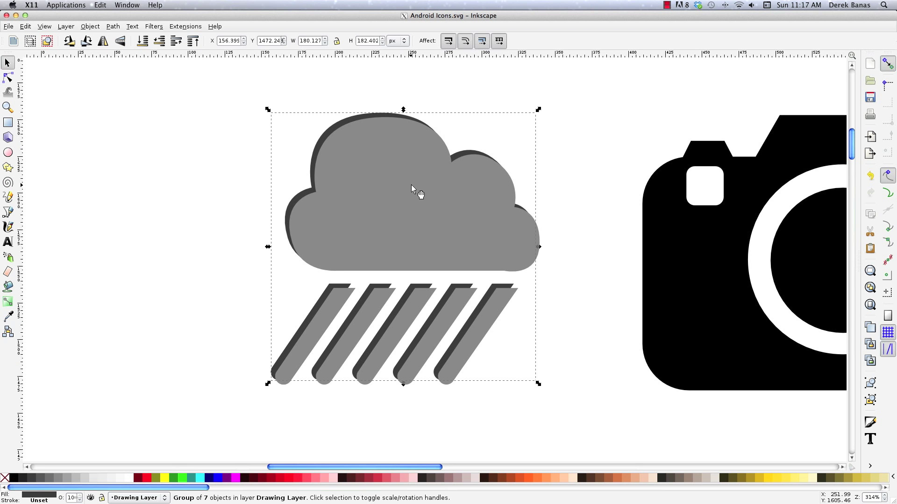
{"action": "key", "text": "Page_Down"}
{"action": "left_click", "coordinate": [591, 315]}
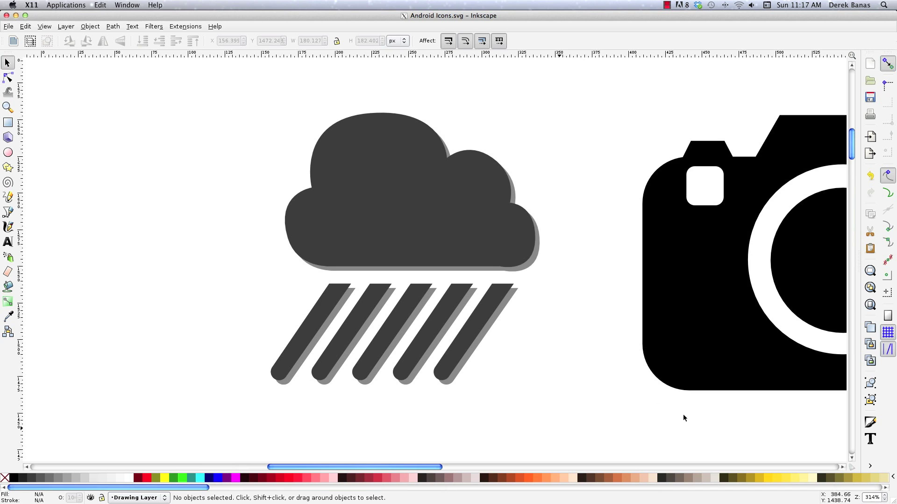
{"action": "scroll", "coordinate": [446, 471], "scroll_direction": "right", "scroll_amount": 5}
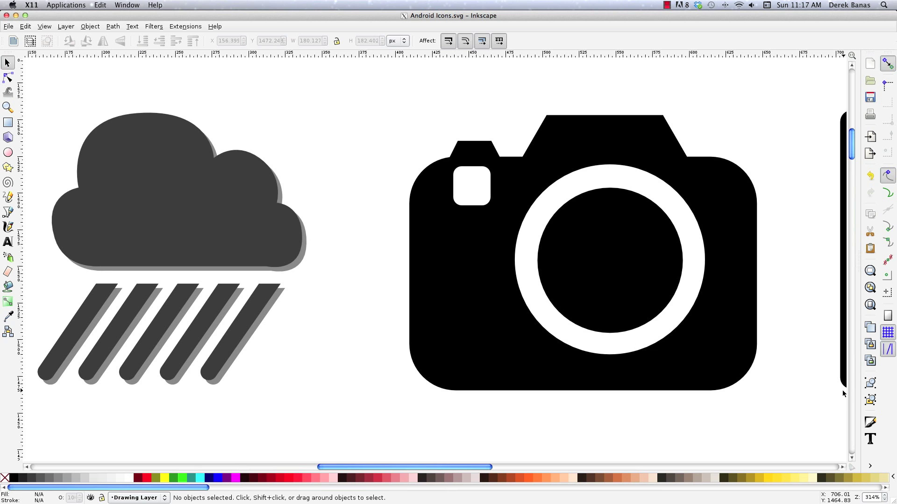
- Make the camera 50% gray, then duplicate it, nudge the copy up-left, and fill it dark gray
{"action": "scroll", "coordinate": [507, 468], "scroll_direction": "right", "scroll_amount": 3}
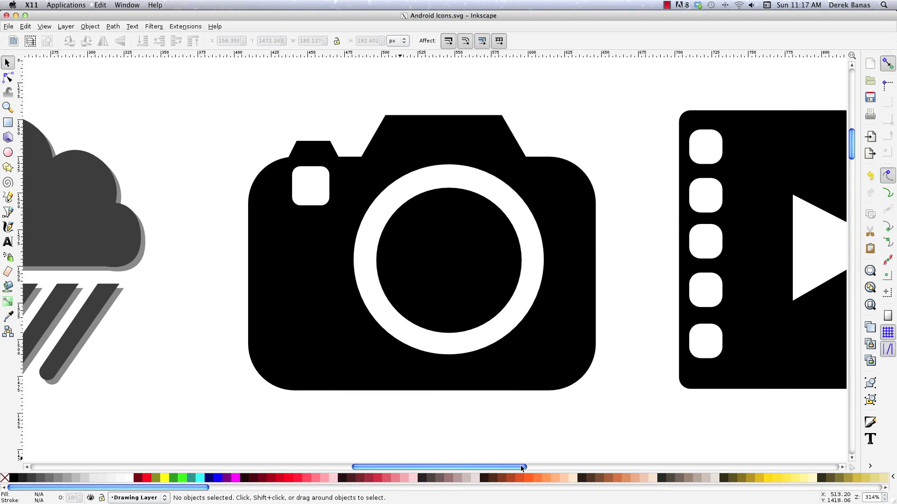
{"action": "left_click_drag", "start_coordinate": [624, 409], "coordinate": [220, 103]}
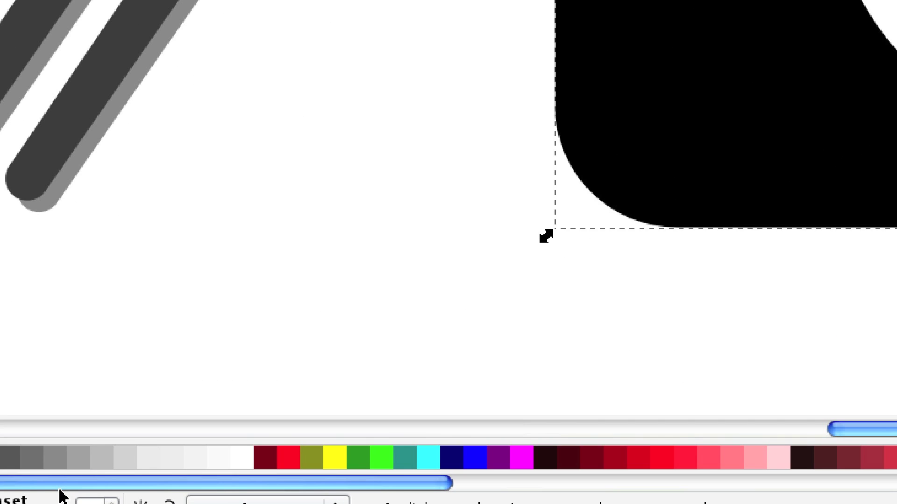
{"action": "left_click", "coordinate": [56, 465]}
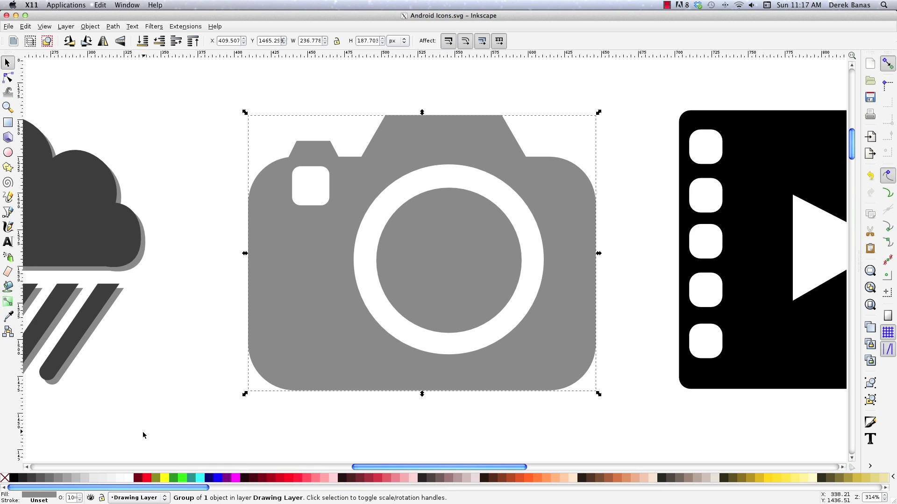
{"action": "key", "text": "ctrl"}
{"action": "key", "text": "ctrl"}
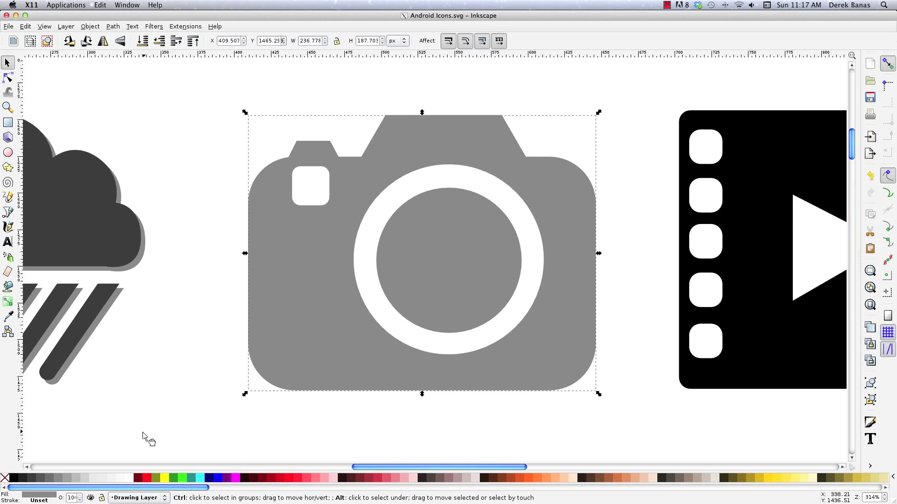
{"action": "key", "text": "Up"}
{"action": "key", "text": "Up"}
{"action": "key", "text": "Up"}
{"action": "key", "text": "Left"}
{"action": "key", "text": "Left"}
{"action": "key", "text": "Left"}
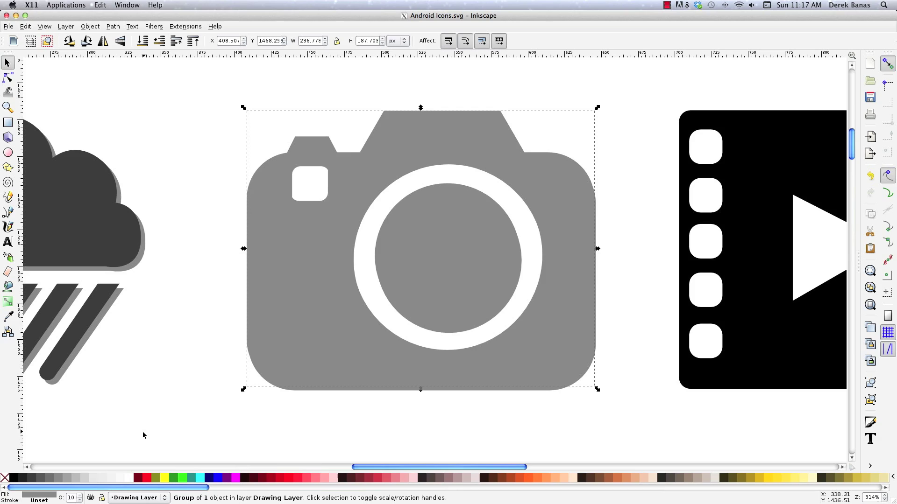
{"action": "key", "text": "ctrl"}
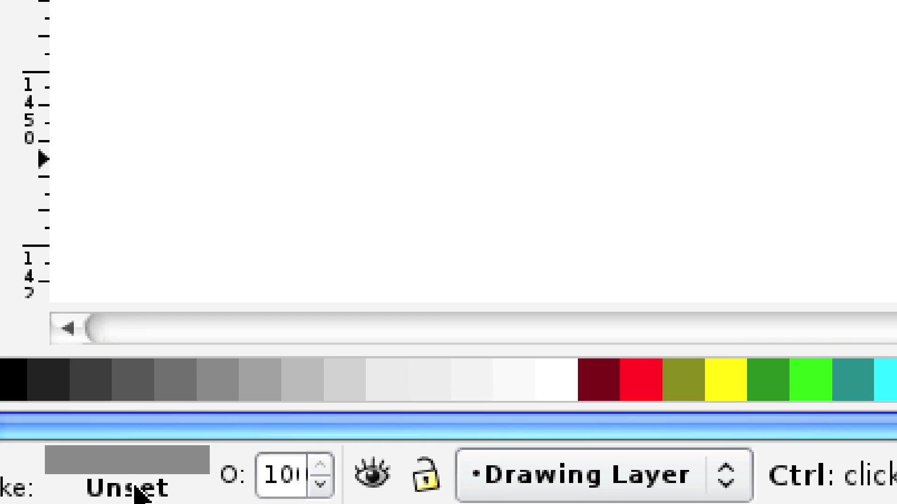
{"action": "left_click", "coordinate": [80, 369]}
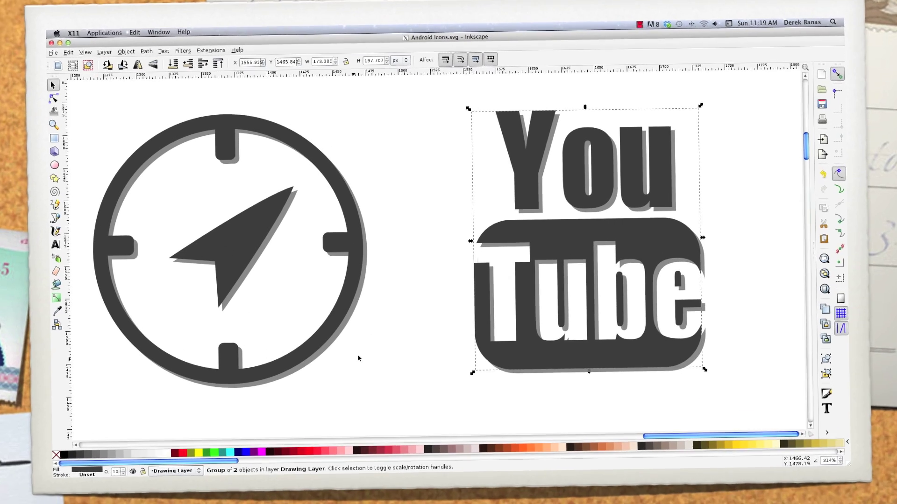
- Zoom out until all six shadowed icons show, then rubber-band select the whole row
{"action": "left_click", "coordinate": [422, 332]}
{"action": "left_click_drag", "start_coordinate": [707, 467], "coordinate": [338, 447]}
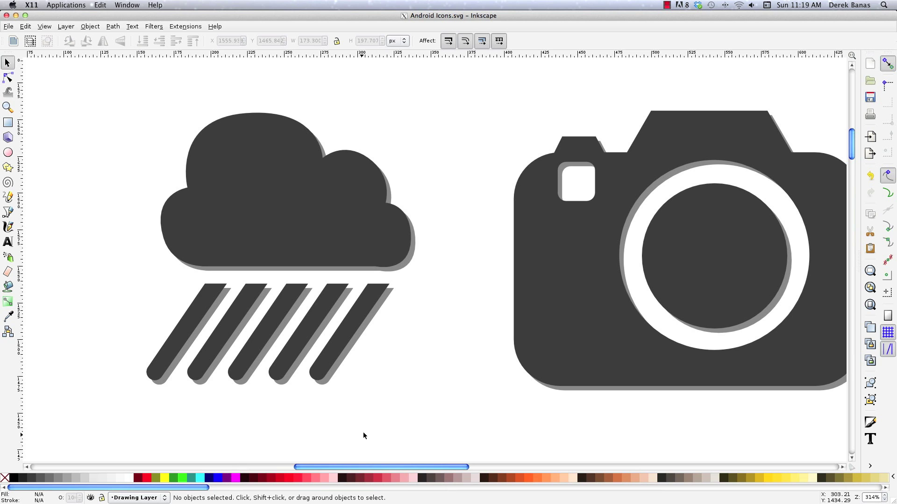
{"action": "key", "text": "z"}
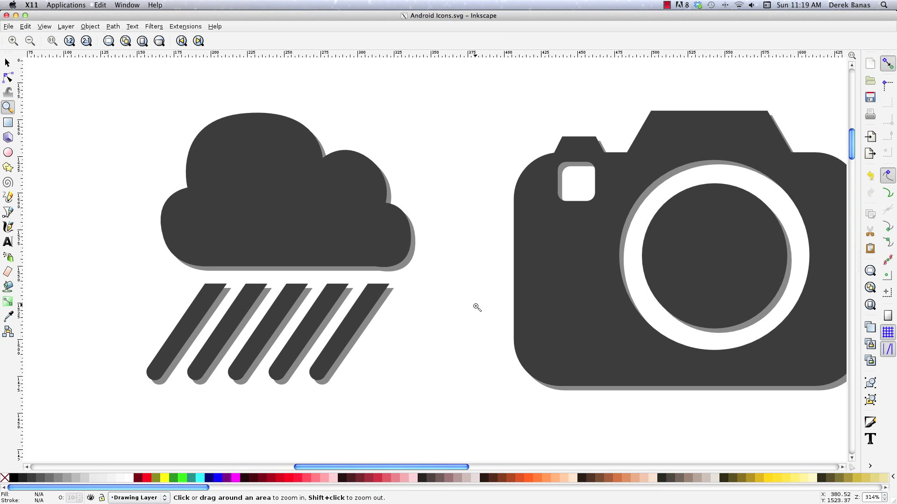
{"action": "left_click", "coordinate": [481, 307], "text": "shift"}
{"action": "left_click", "coordinate": [558, 297], "text": "shift"}
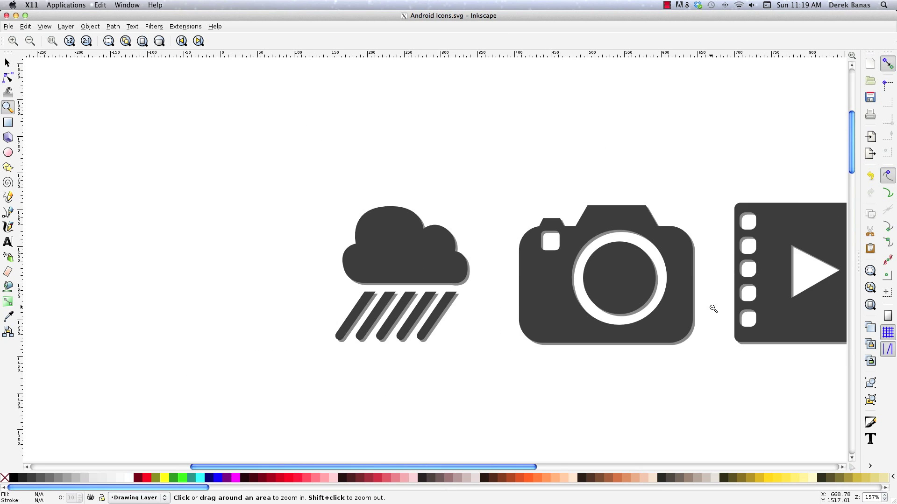
{"action": "left_click", "coordinate": [710, 308], "text": "shift"}
{"action": "left_click_drag", "start_coordinate": [539, 466], "coordinate": [769, 442]}
{"action": "left_click", "coordinate": [486, 384], "text": "shift"}
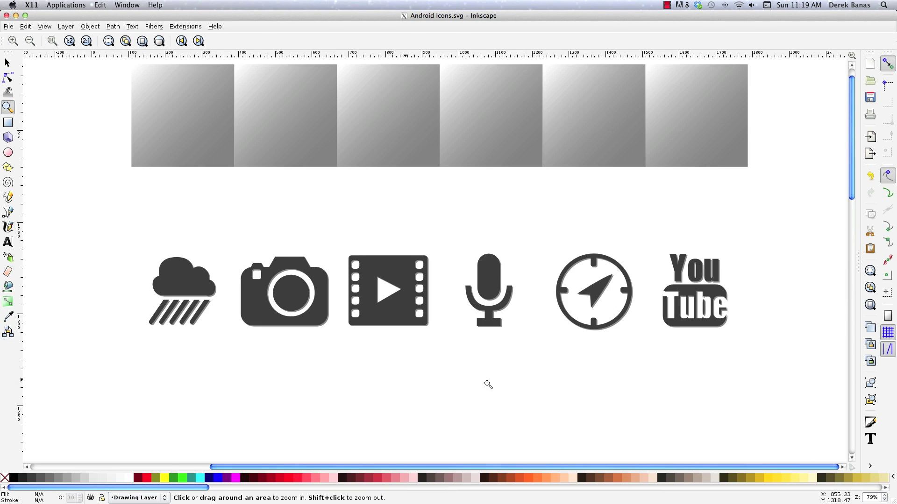
{"action": "key", "text": "s"}
{"action": "left_click_drag", "start_coordinate": [122, 229], "coordinate": [759, 359]}
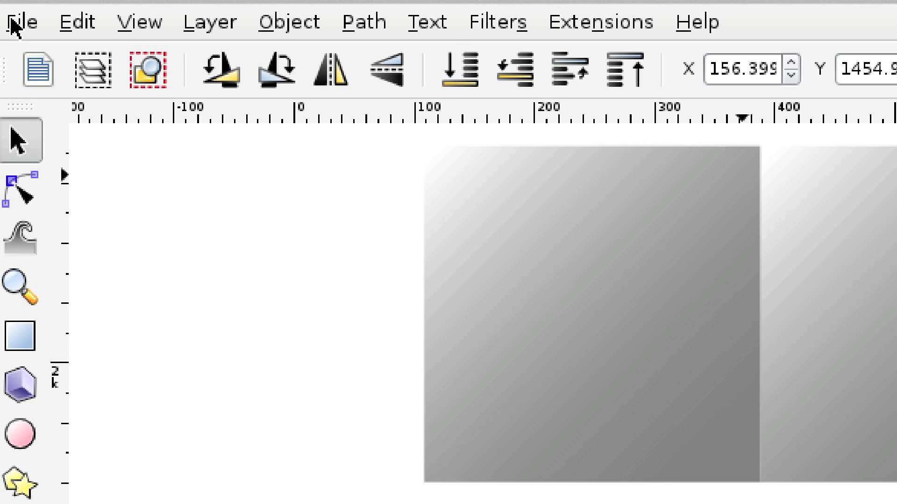
- Open the Export Bitmap dialog for the selected icons
{"action": "left_click", "coordinate": [8, 26]}
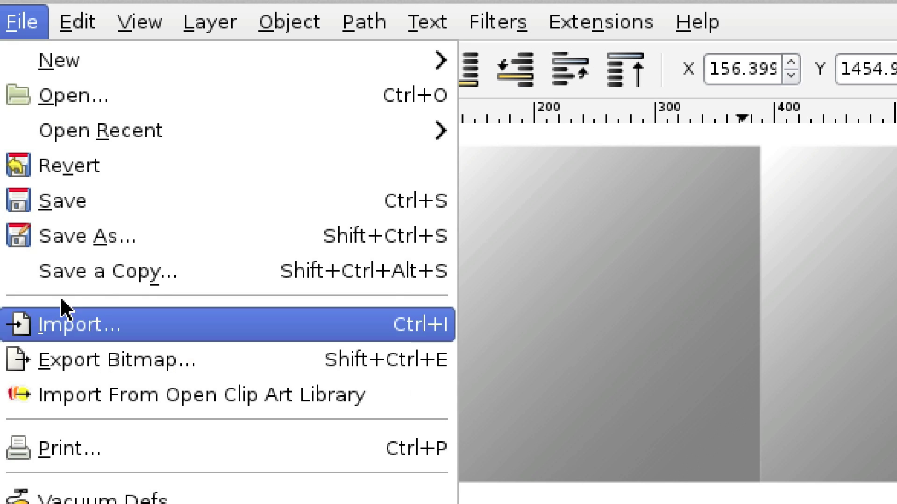
{"action": "left_click", "coordinate": [75, 365]}
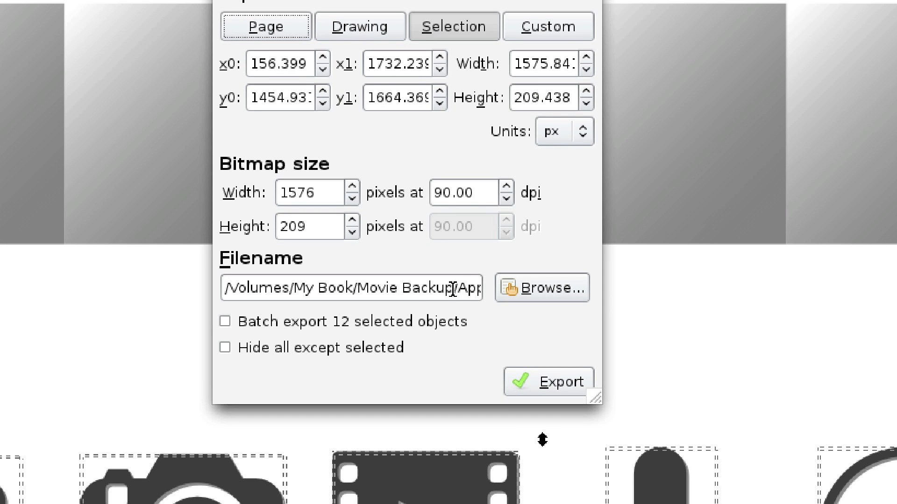
{"action": "left_click_drag", "start_coordinate": [452, 288], "coordinate": [528, 294]}
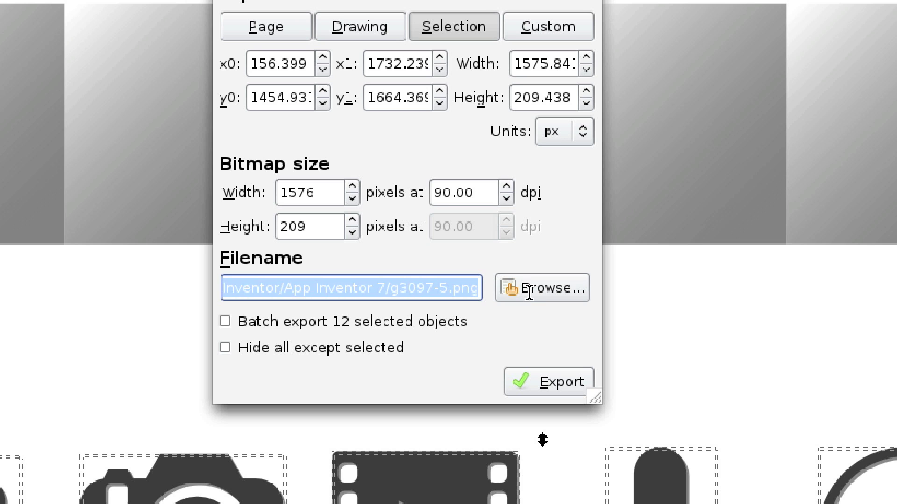
{"action": "left_click", "coordinate": [449, 293]}
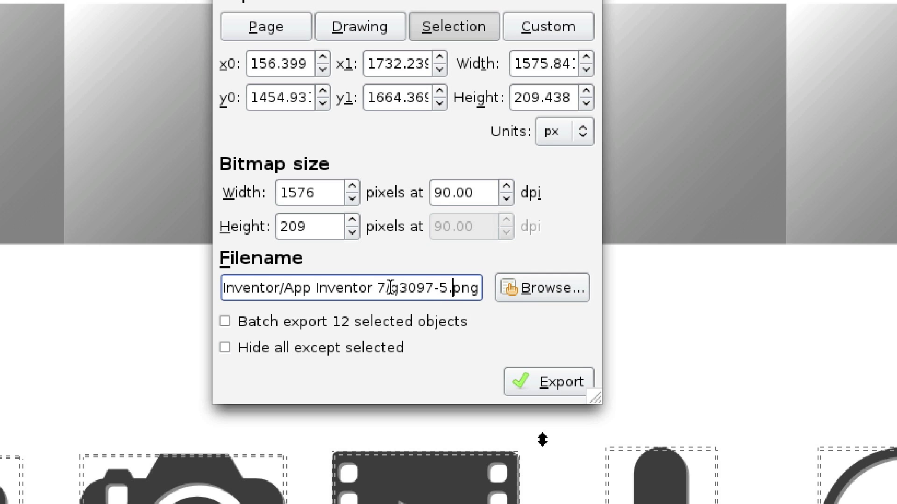
- Rename the export file from g3097 to PNGAIcons.png and export the PNG
{"action": "triple_click", "coordinate": [380, 288]}
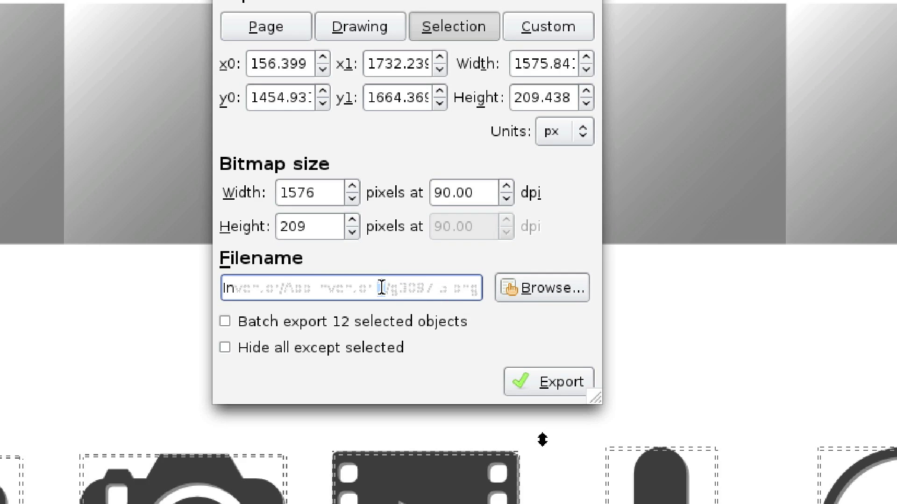
{"action": "left_click", "coordinate": [393, 288]}
{"action": "left_click_drag", "start_coordinate": [391, 288], "coordinate": [433, 289]}
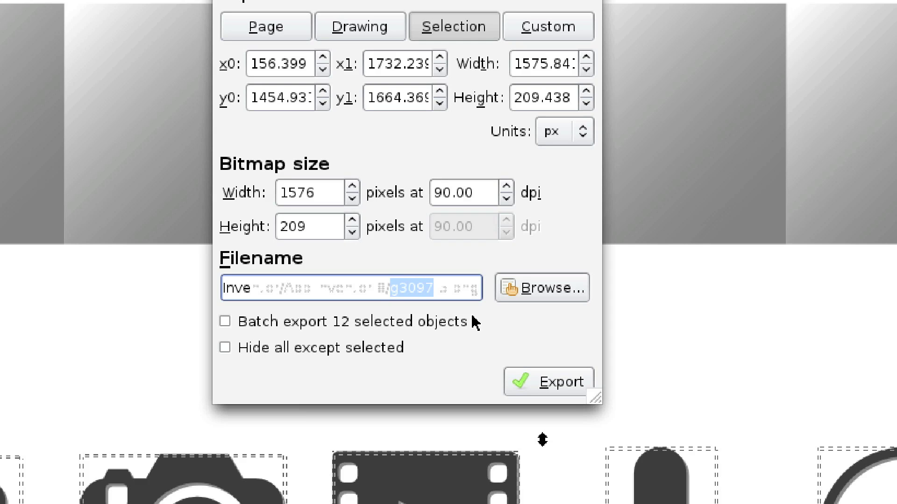
{"action": "type", "text": "PNGA"}
{"action": "type", "text": "Icons"}
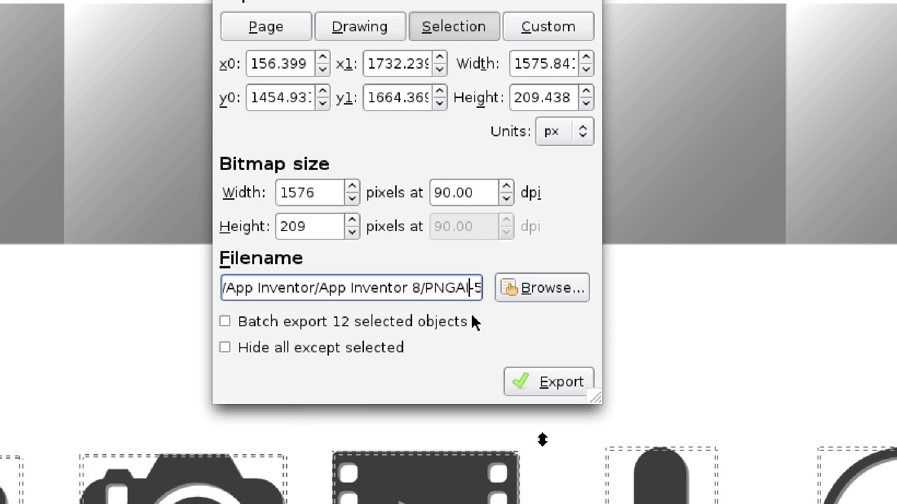
{"action": "left_click_drag", "start_coordinate": [439, 288], "coordinate": [484, 288]}
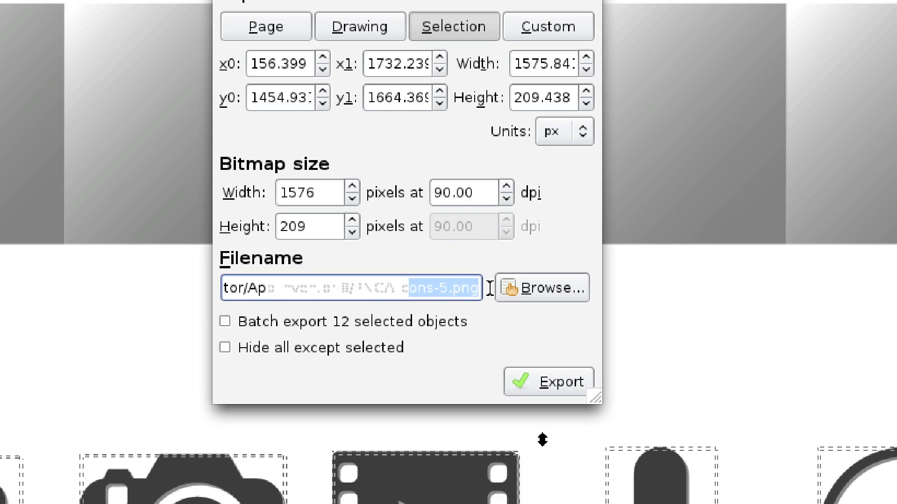
{"action": "left_click", "coordinate": [437, 284]}
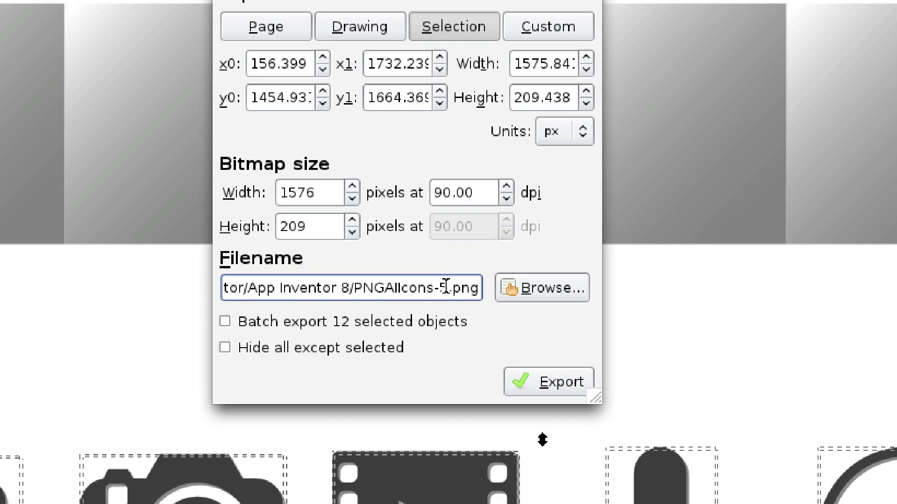
{"action": "key", "text": "BackSpace"}
{"action": "key", "text": "BackSpace"}
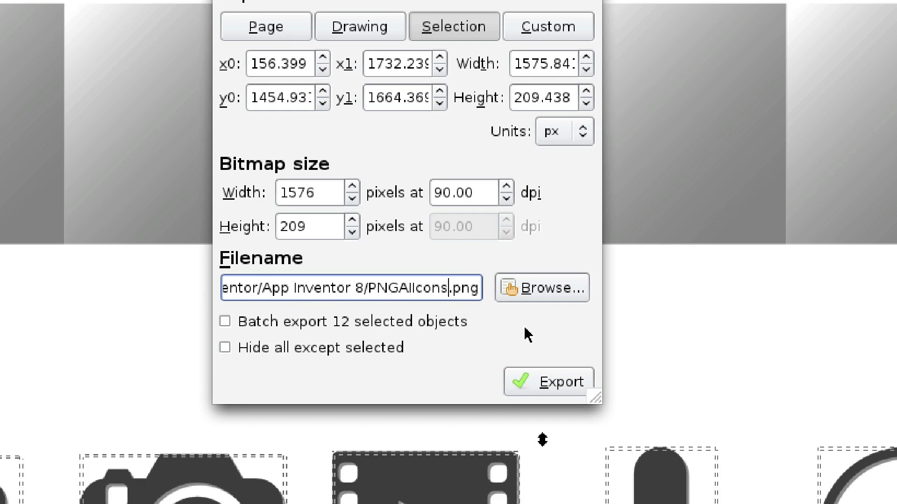
{"action": "left_click", "coordinate": [536, 381]}
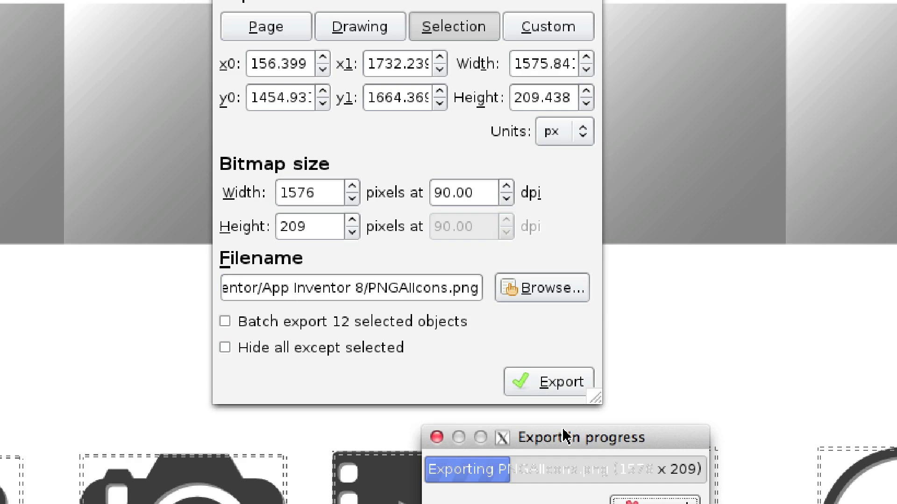